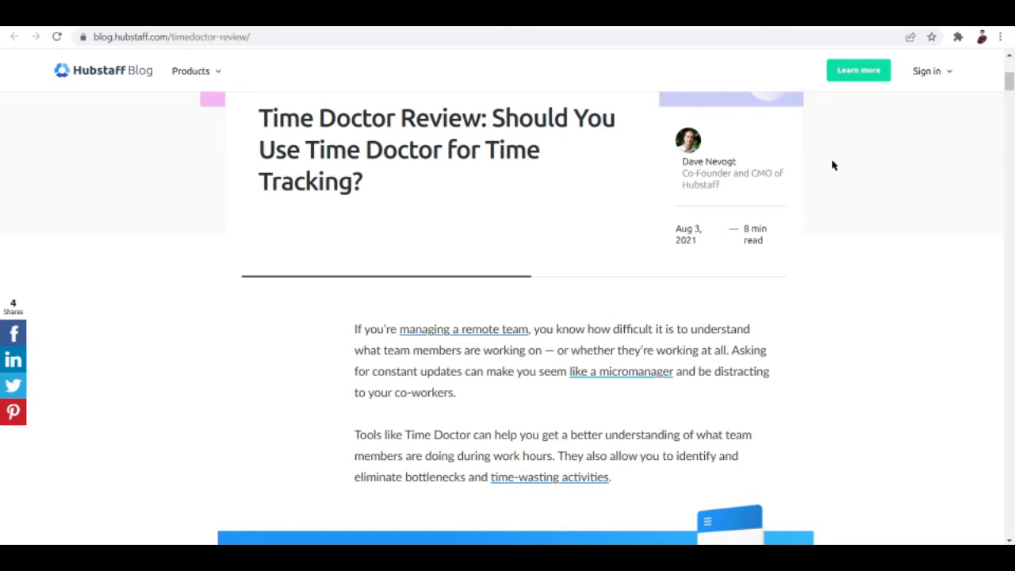
Search the web in a new tab for the Time Doctor app download
mouse_move(1009, 80)
left_mouse_down()
mouse_move(1009, 117)
mouse_move(1009, 87)
left_mouse_up()
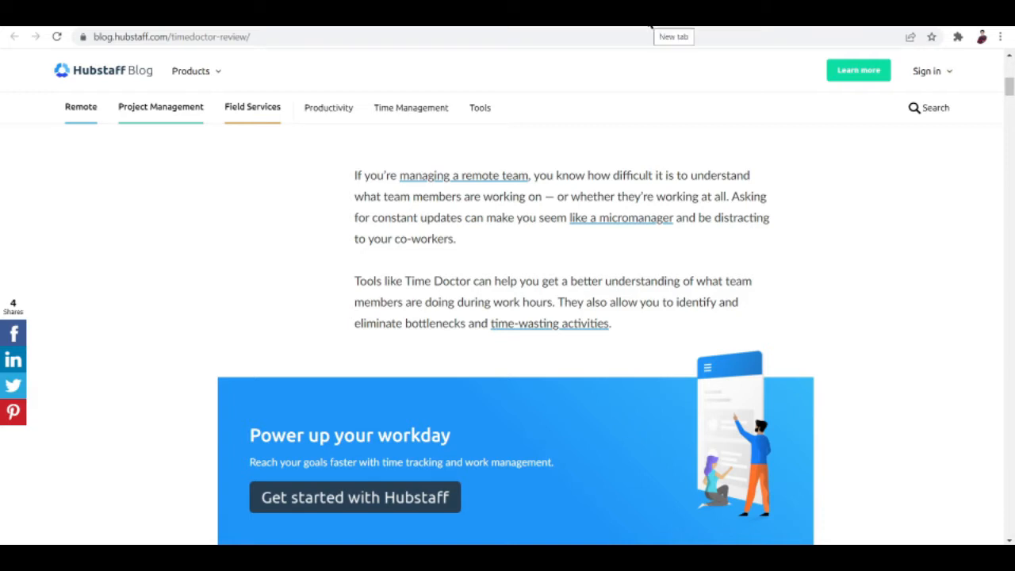
left_click(652, 27)
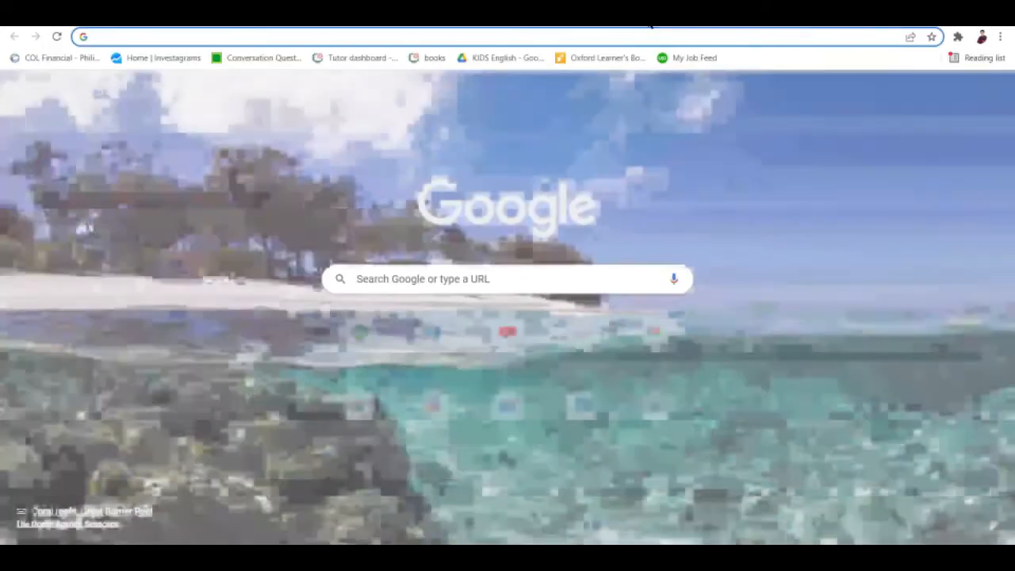
type("toime doctopr")
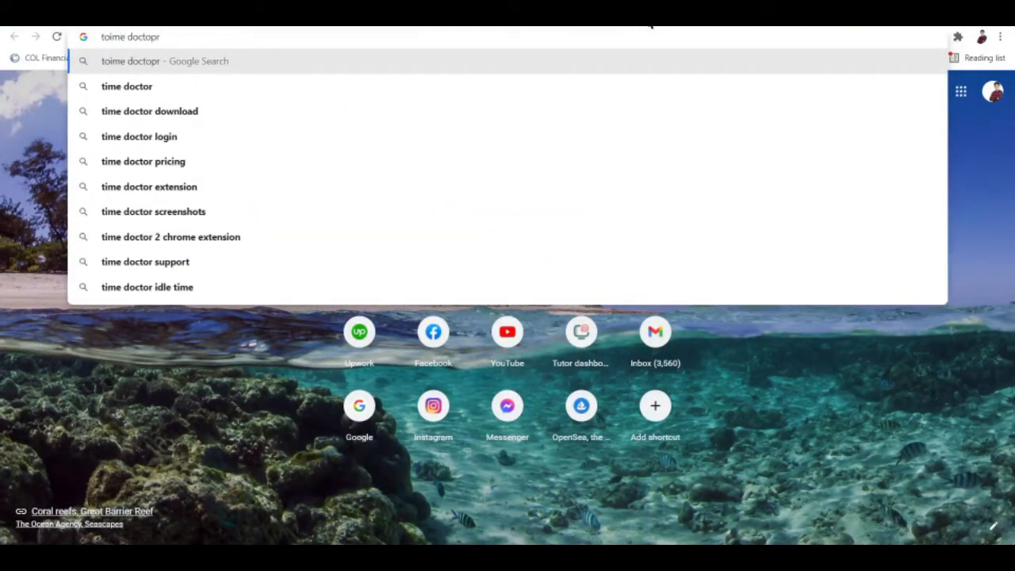
key("BackSpace")
key("BackSpace")
type("r ")
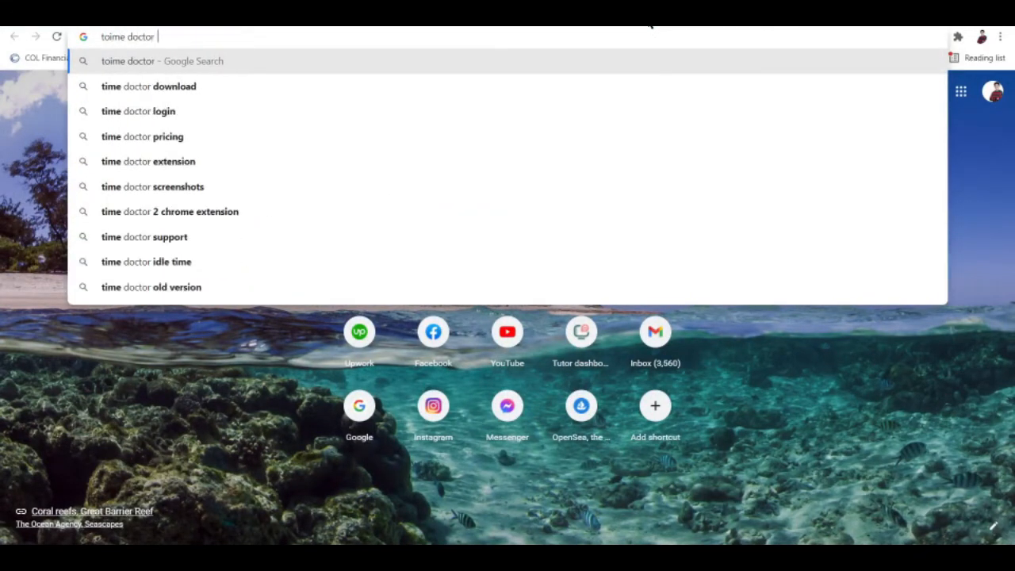
type("w")
key("BackSpace")
type("app download")
key("Return")
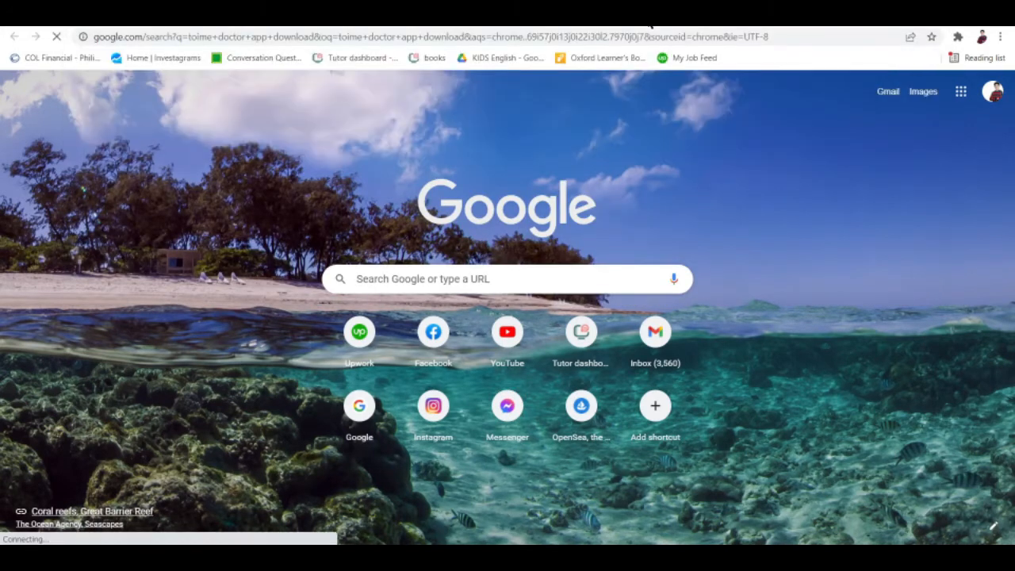
Open the "Download | Time Doctor" page on timedoctor.com from the search results
scroll(234, 291, "down", 2)
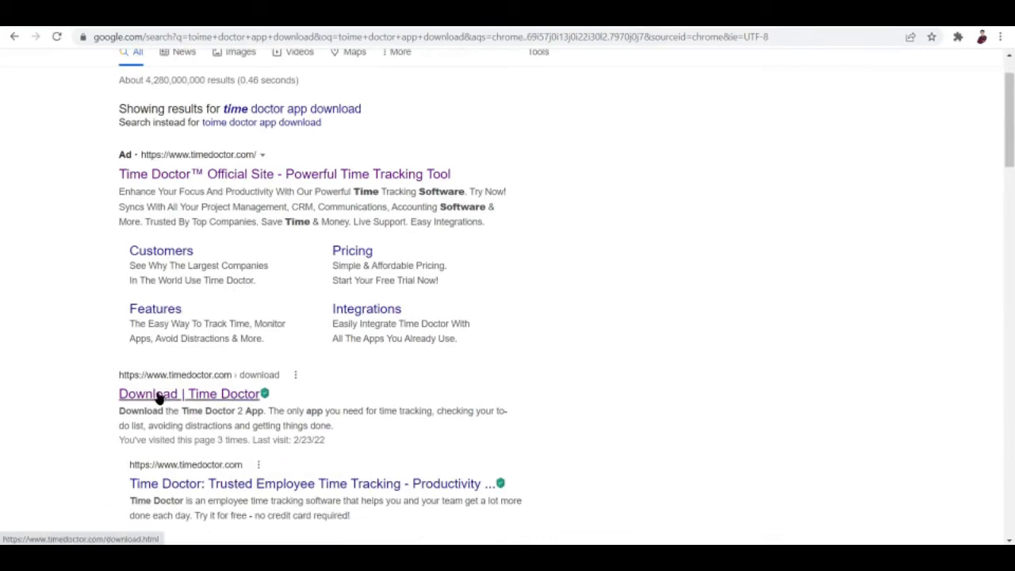
scroll(171, 415, "down", 1)
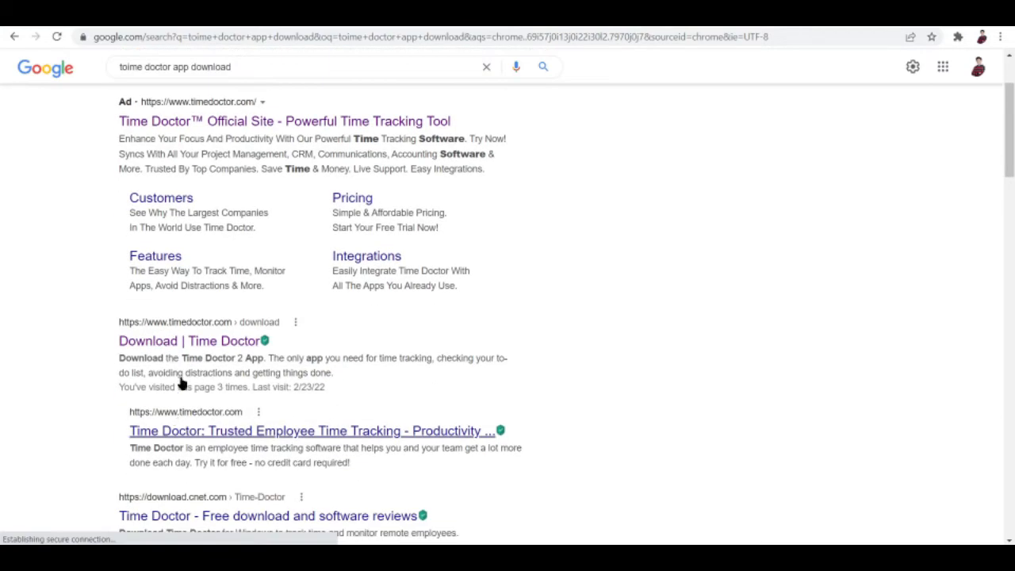
left_click(186, 345)
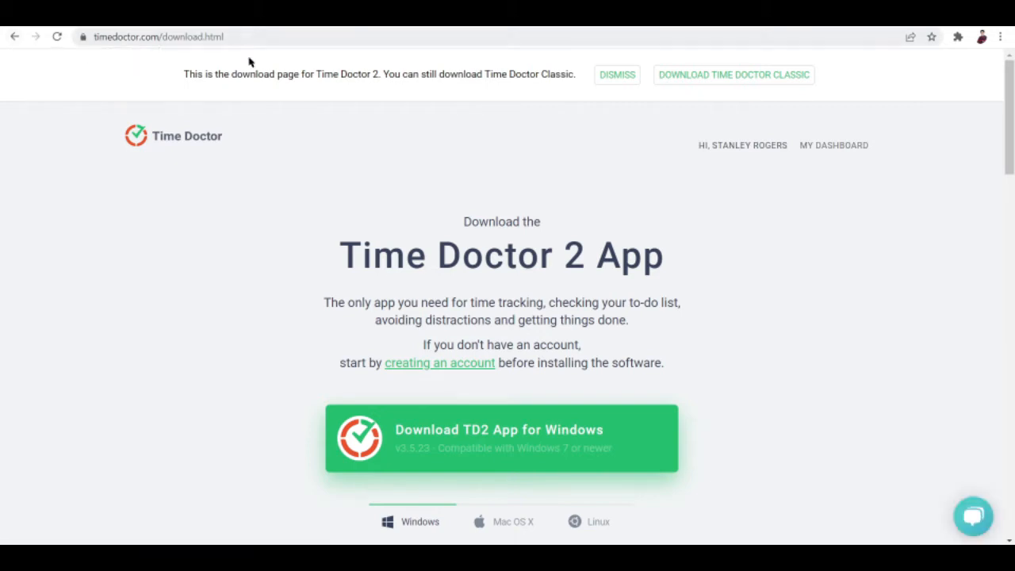
Search the web for the Time Doctor extension and open the Time Doctor Chrome Extension listing in the Chrome Web Store
left_click(328, 38)
type("time doctor extensiom")
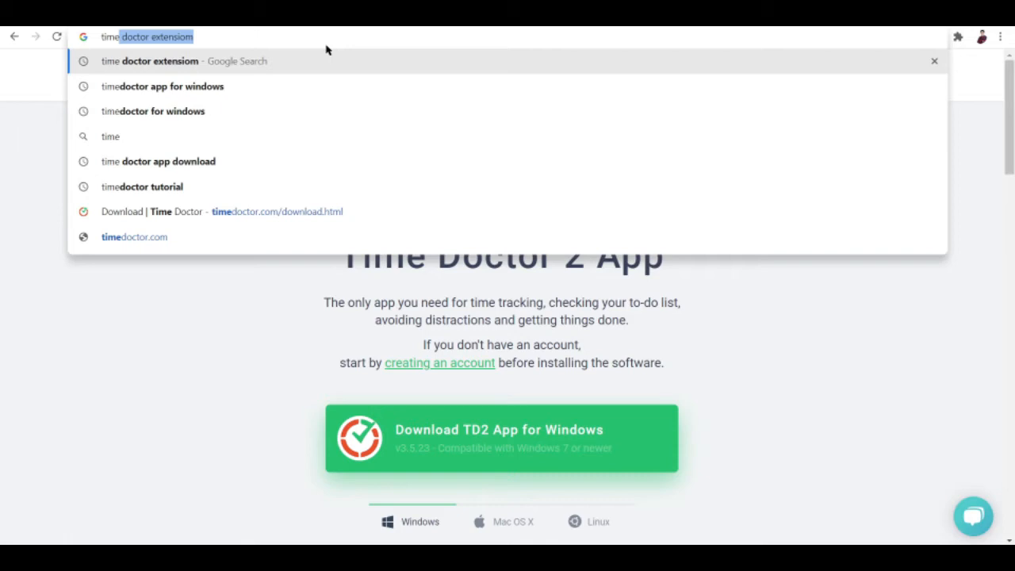
key("Return")
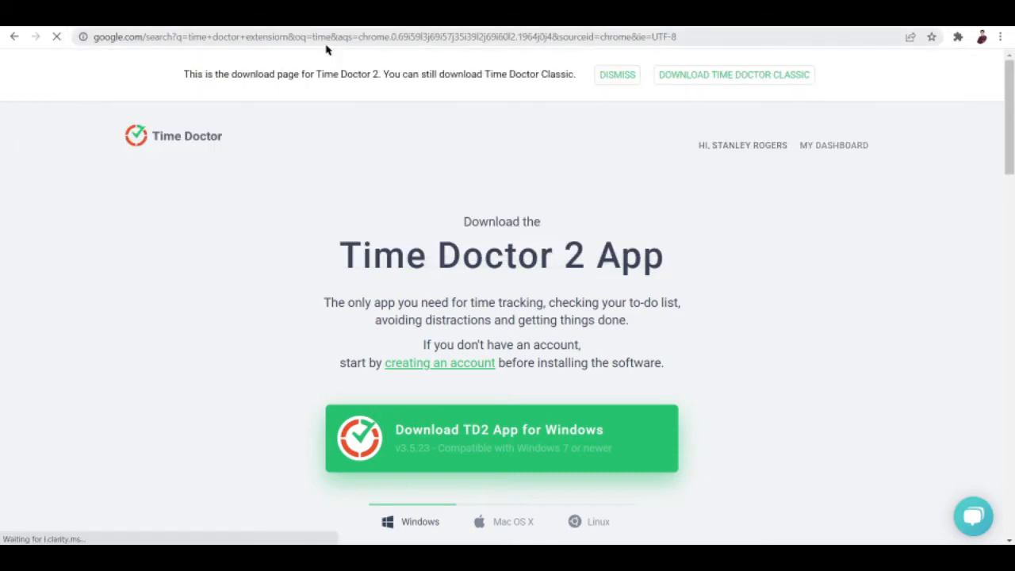
scroll(400, 216, "down", 1)
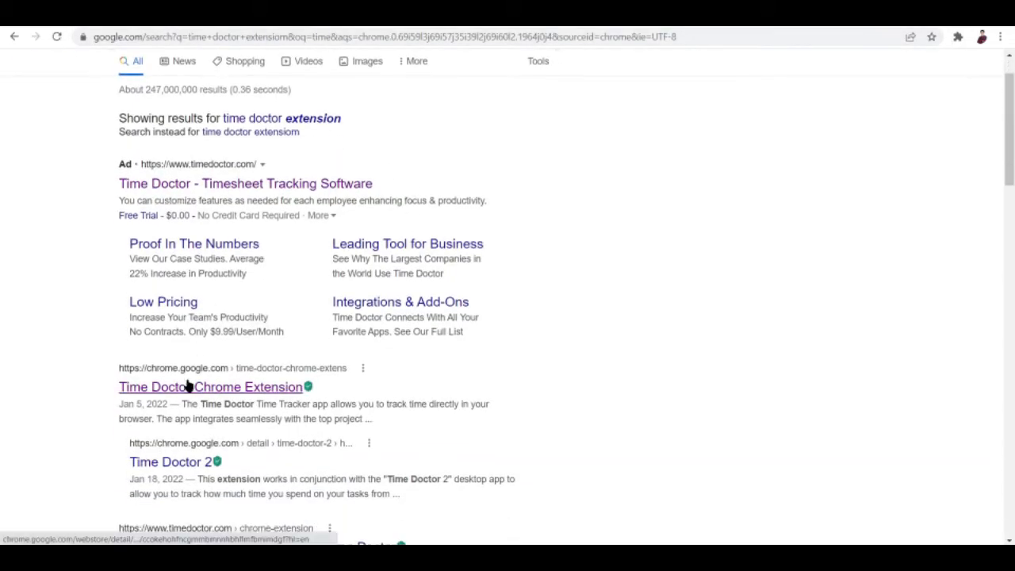
left_click(181, 390)
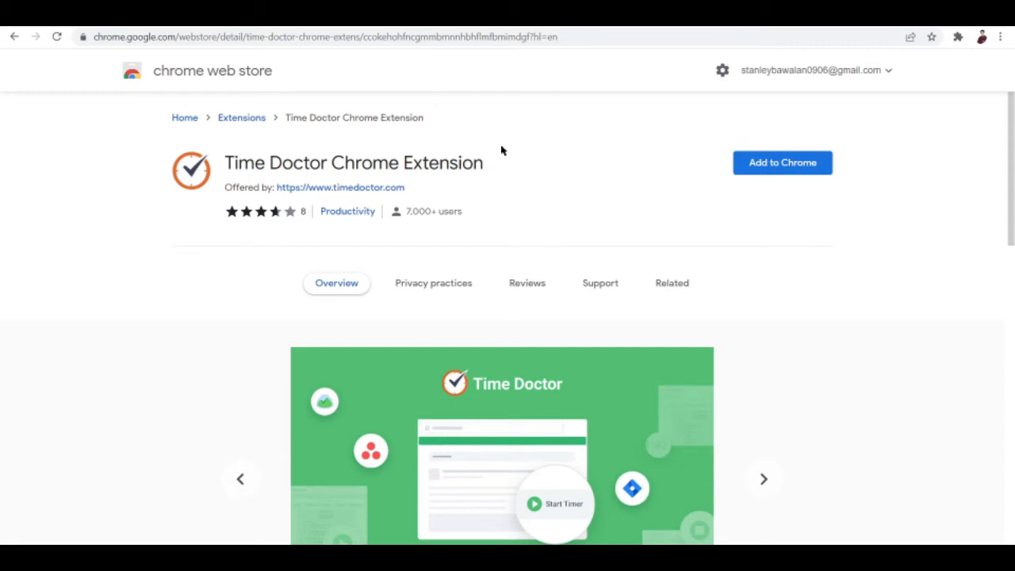
Return to the search results and open the Time Doctor 2 extension listing to look through its page
left_click(9, 37)
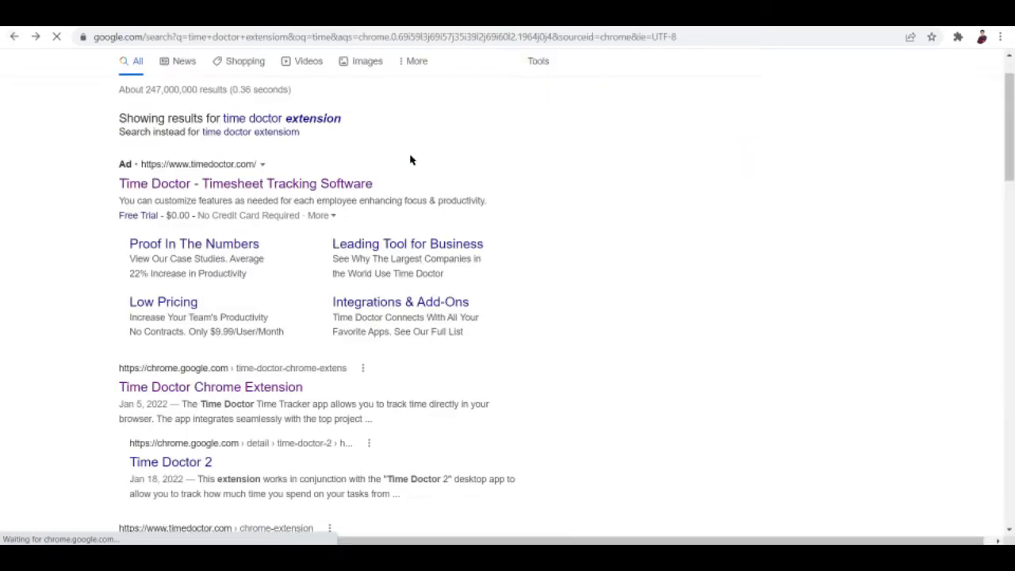
left_click(151, 505)
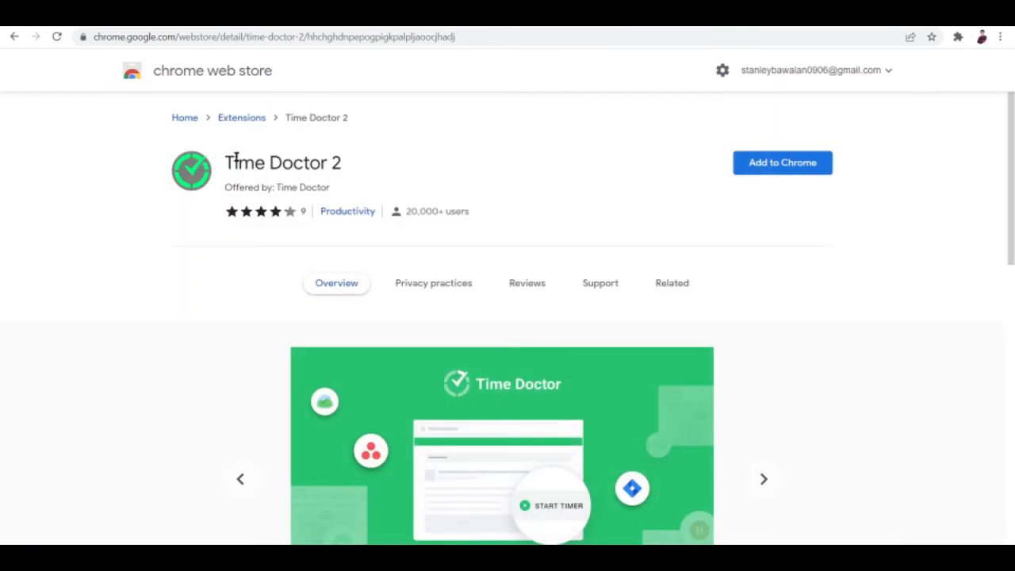
scroll(506, 374, "down", 2)
scroll(505, 374, "up", 2)
scroll(506, 374, "down", 1)
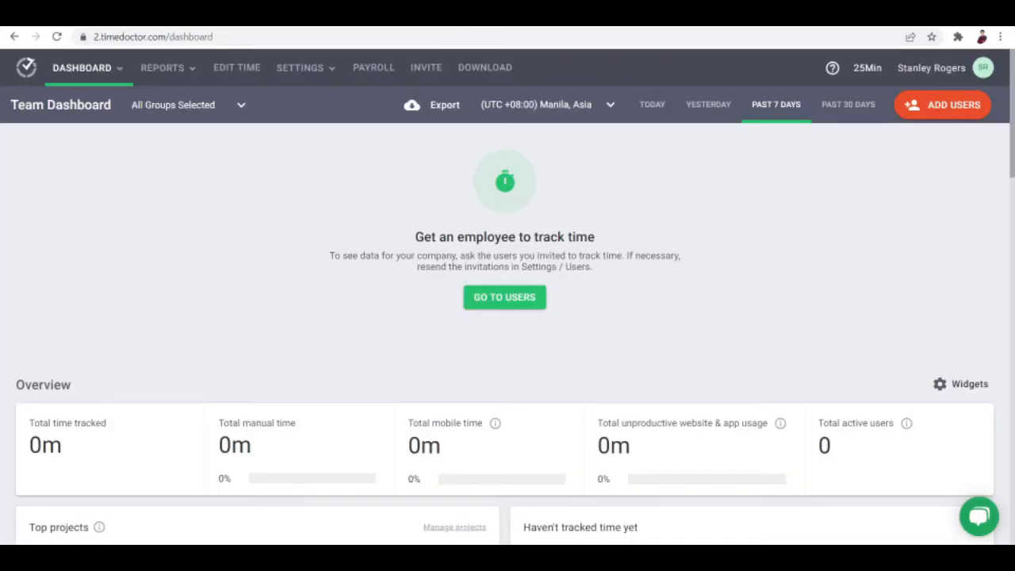
Look over the Overview section and project widgets on the Time Doctor Team Dashboard
scroll(281, 320, "down", 2)
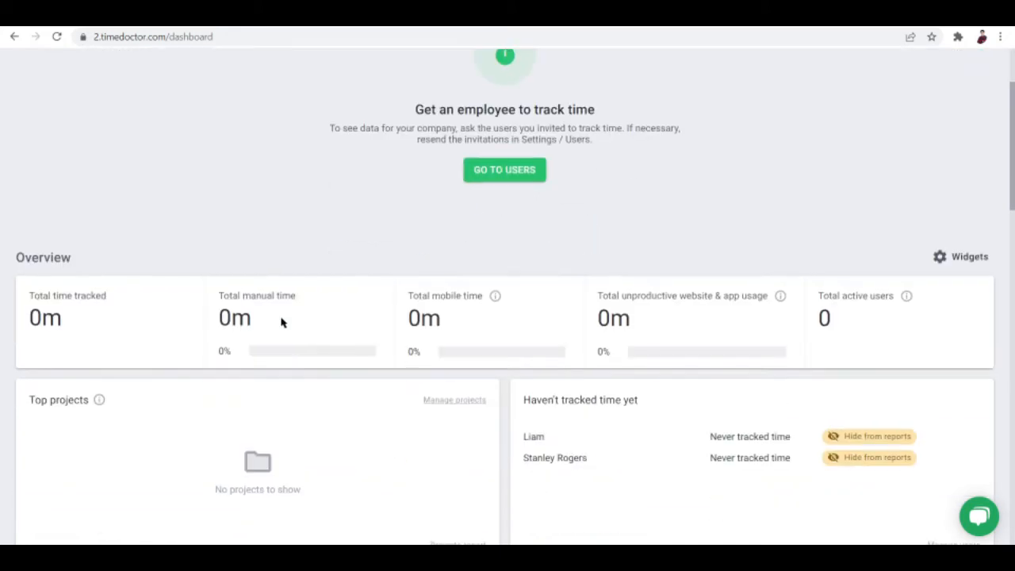
scroll(262, 285, "up", 2)
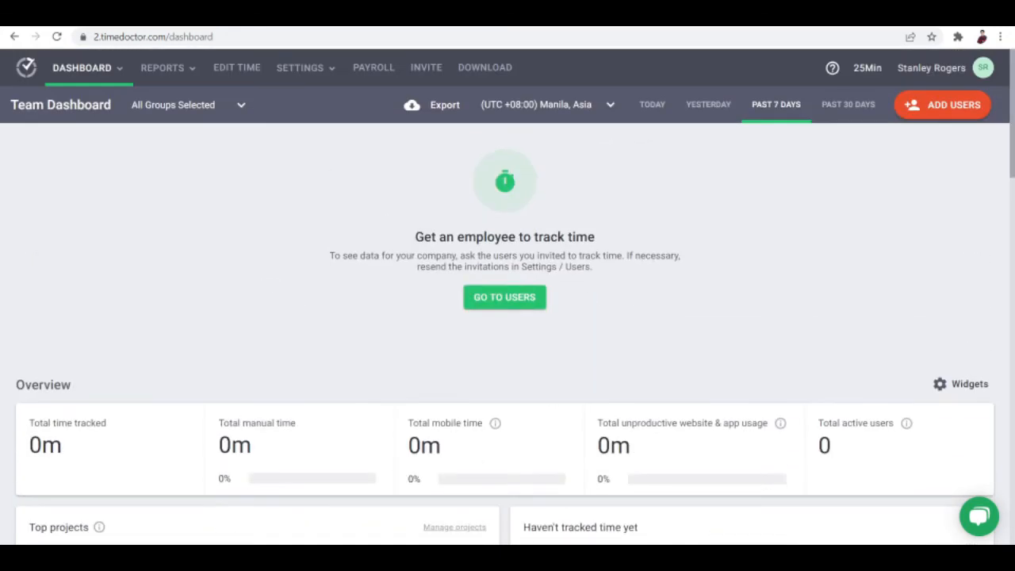
Switch to the Time Doctor desktop app and open its settings
key("alt+Tab")
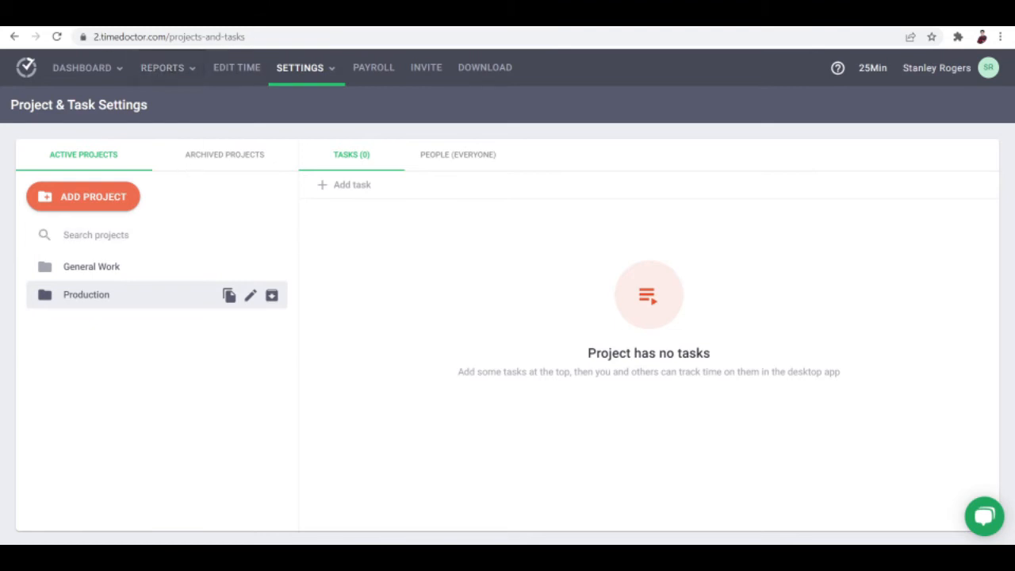
left_click(444, 557)
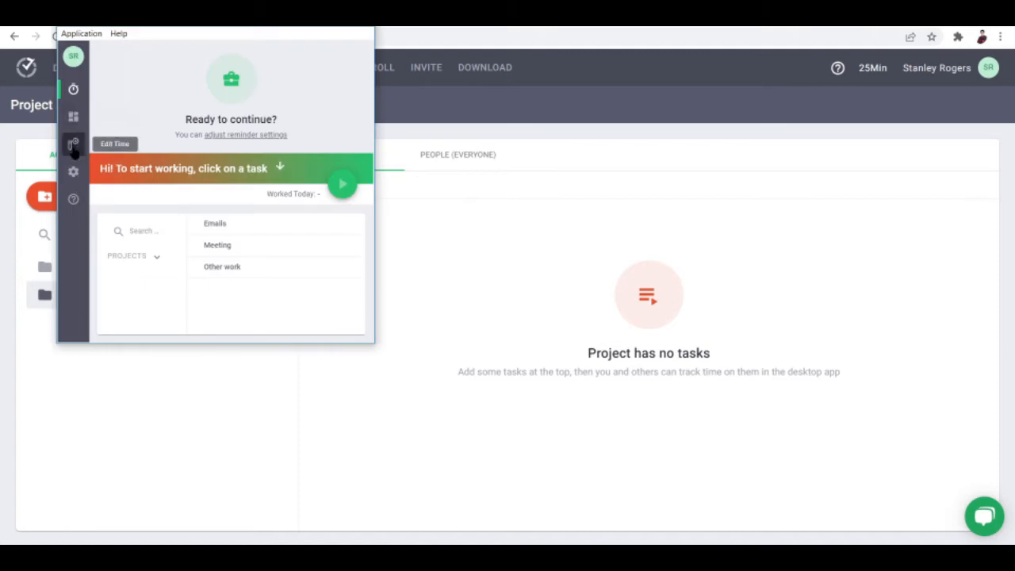
left_click(73, 172)
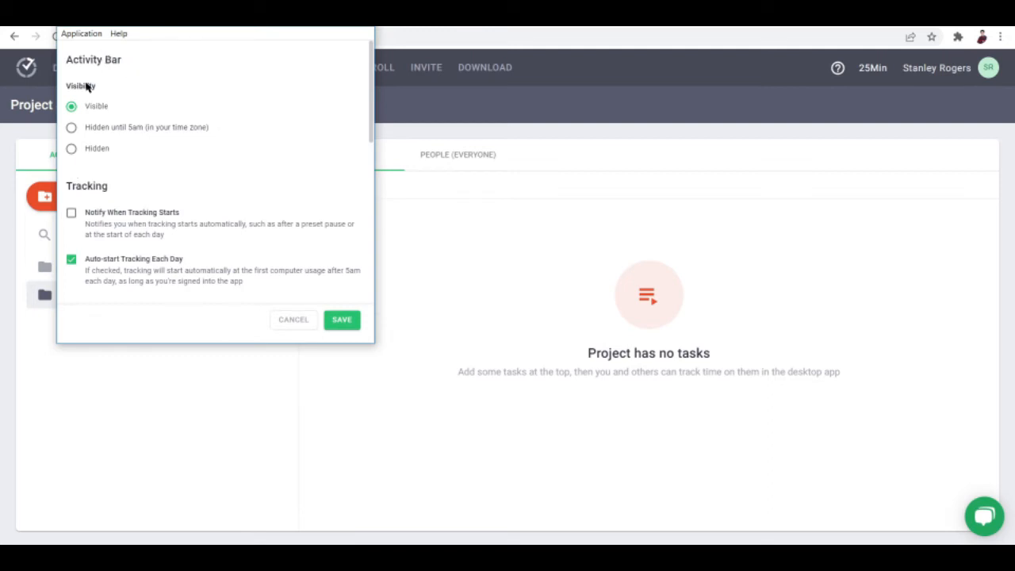
Review the desktop app's activity bar, tracking, startup, reminder, time zone and language settings
scroll(87, 88, "down", 1)
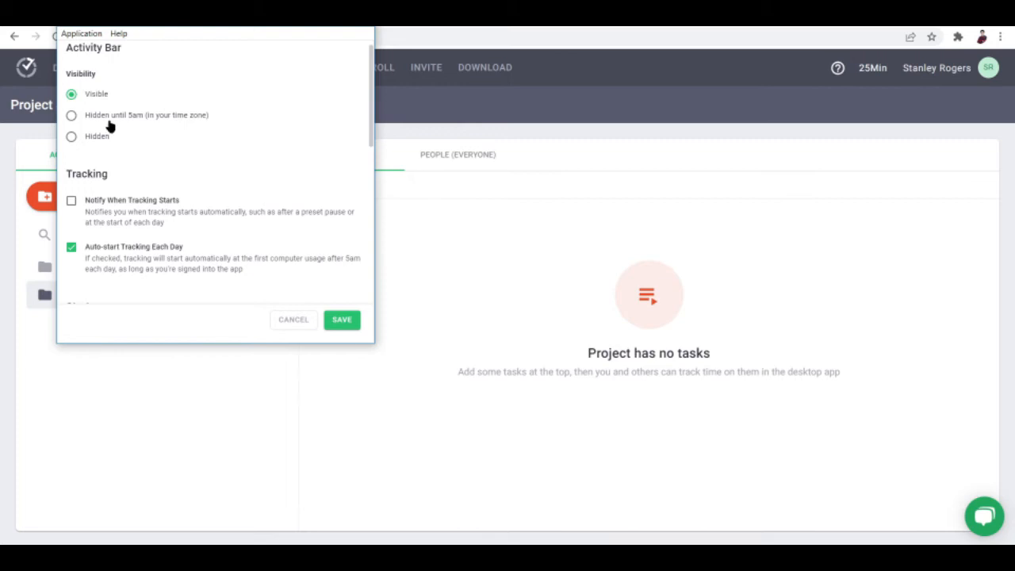
scroll(109, 125, "down", 1)
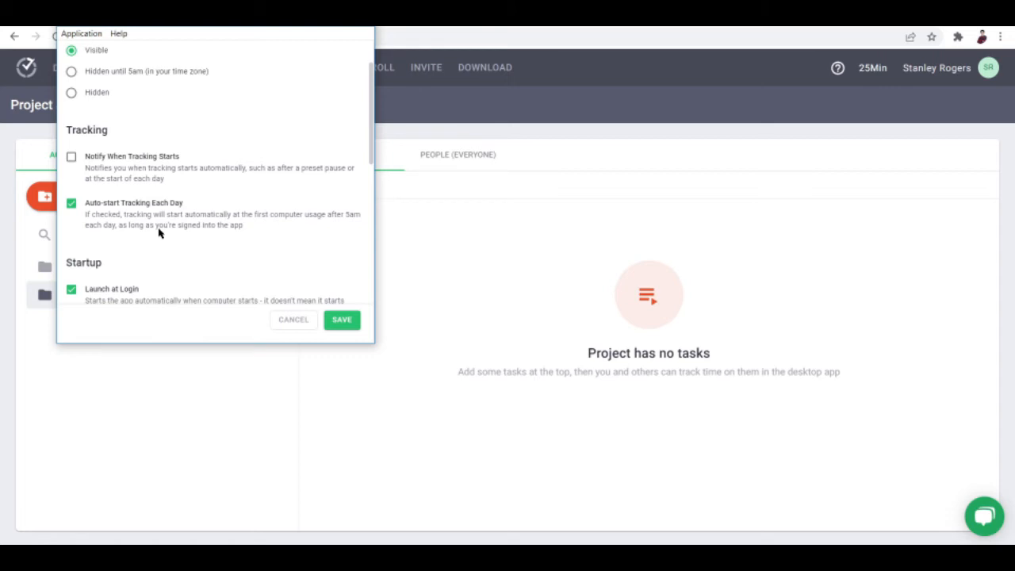
scroll(212, 232, "down", 2)
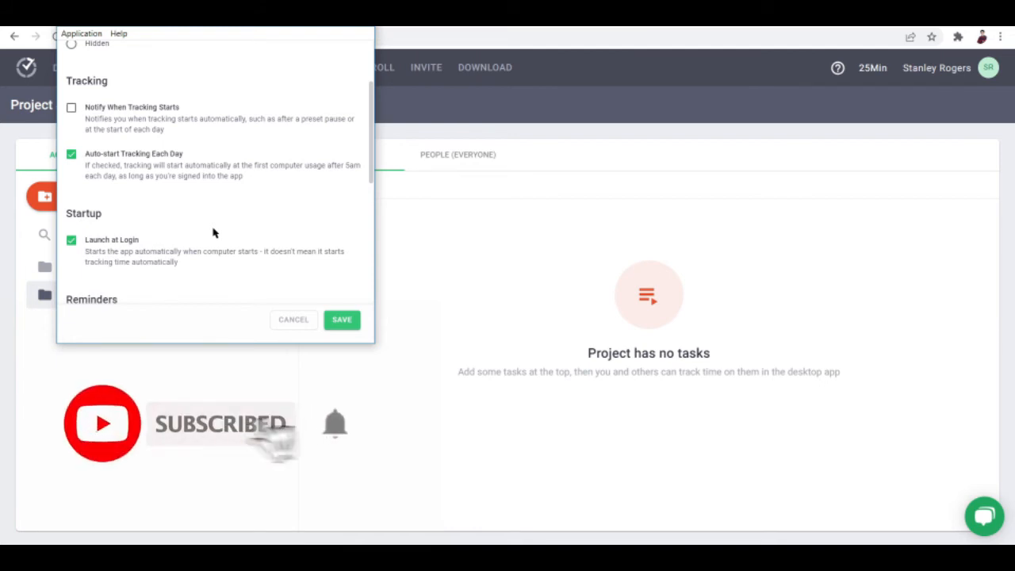
scroll(214, 231, "down", 3)
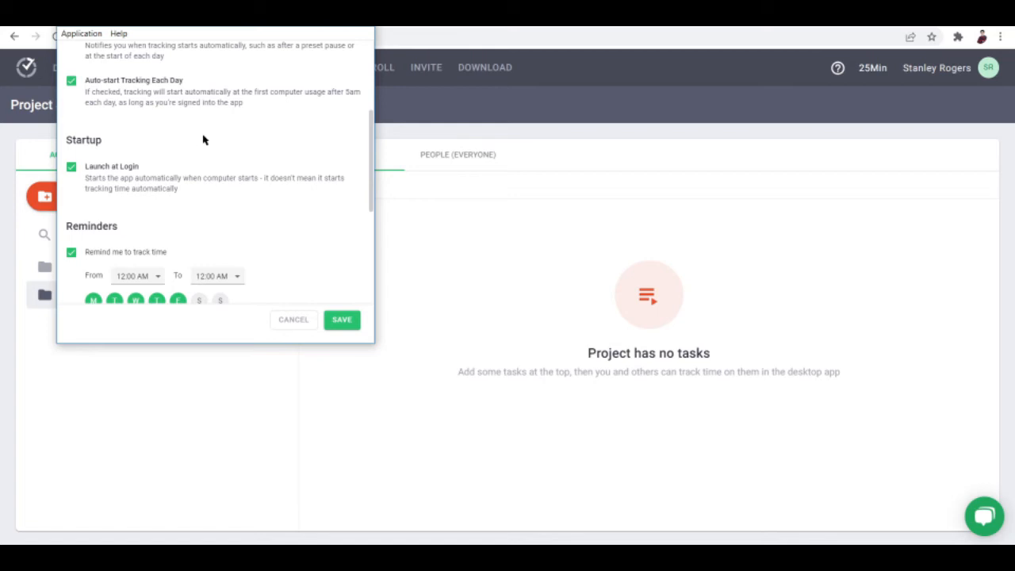
scroll(201, 195, "down", 1)
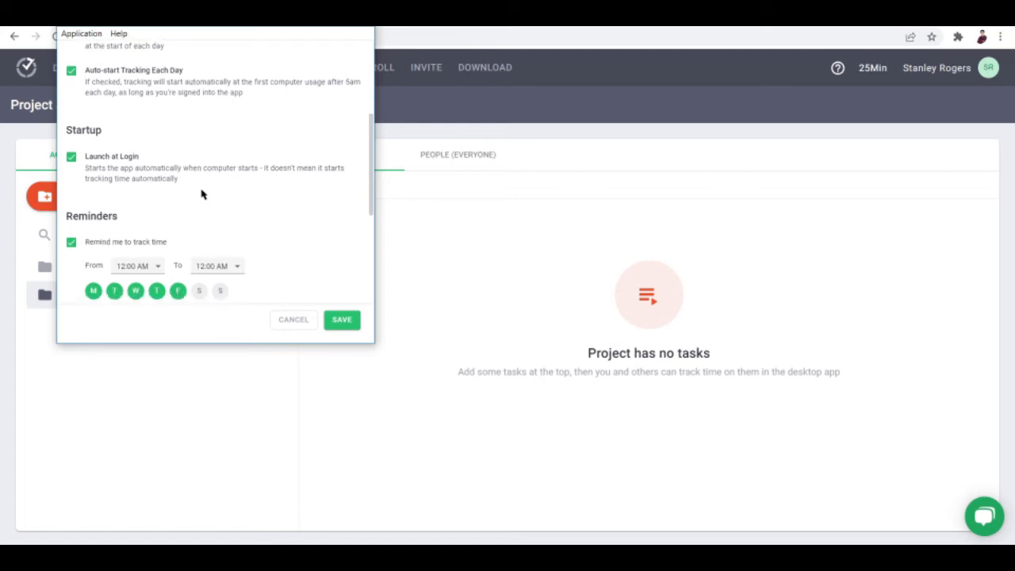
scroll(202, 194, "down", 2)
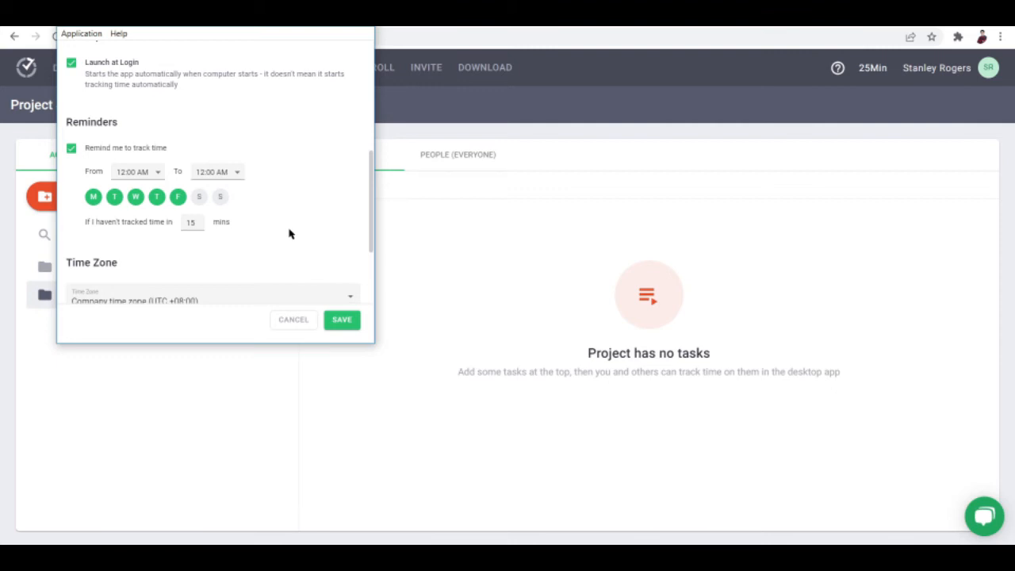
scroll(289, 234, "down", 1)
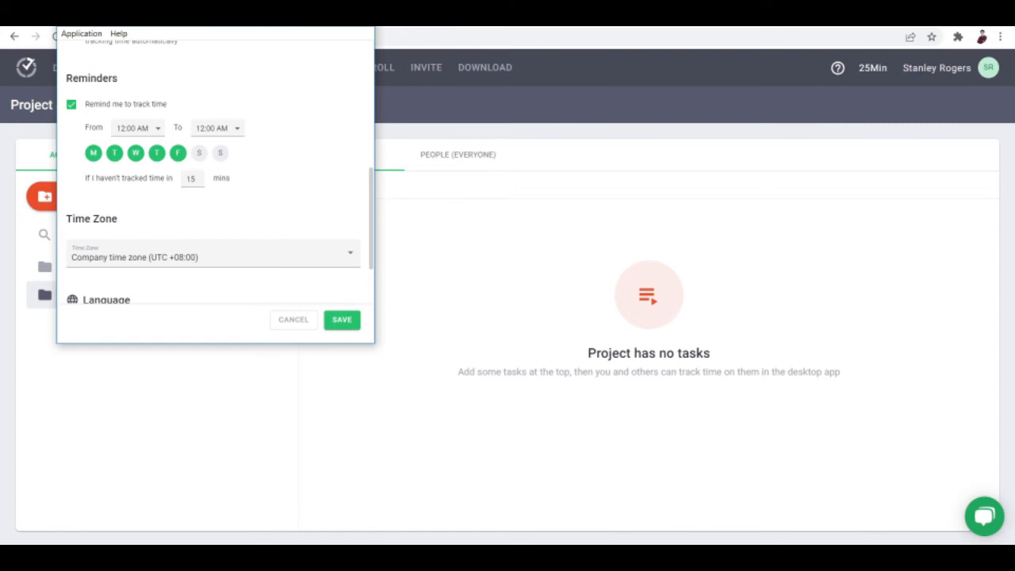
left_click_drag(249, 21, 259, 26)
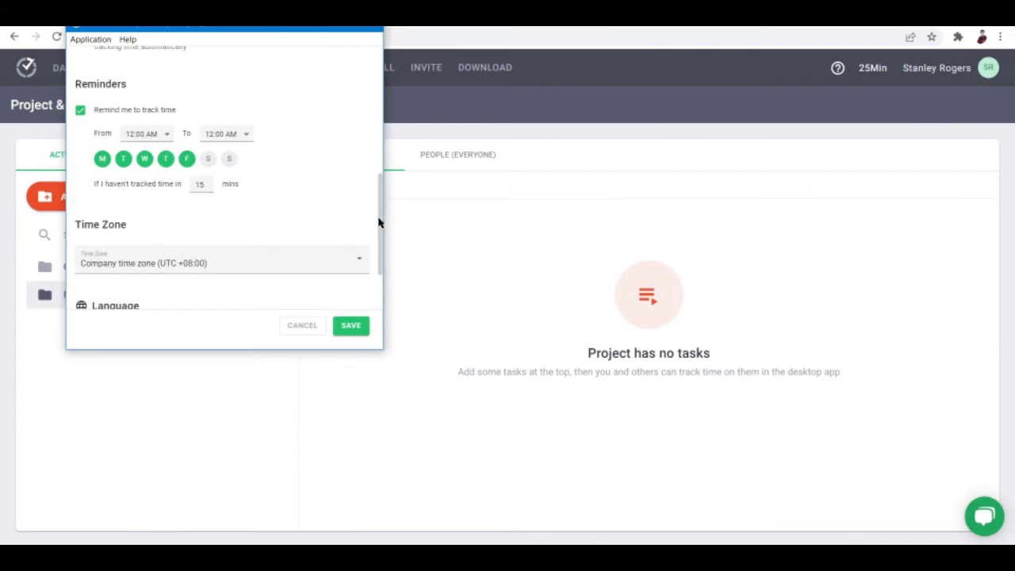
scroll(379, 212, "up", 1)
scroll(377, 238, "down", 3)
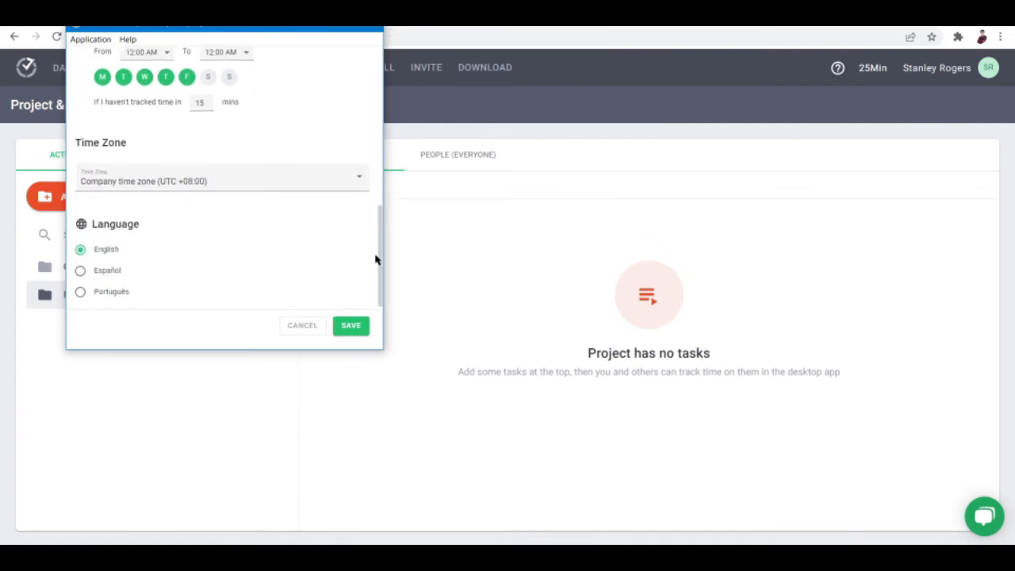
Check the available time zones, keep the company time zone, and save the desktop app settings
left_click(254, 175)
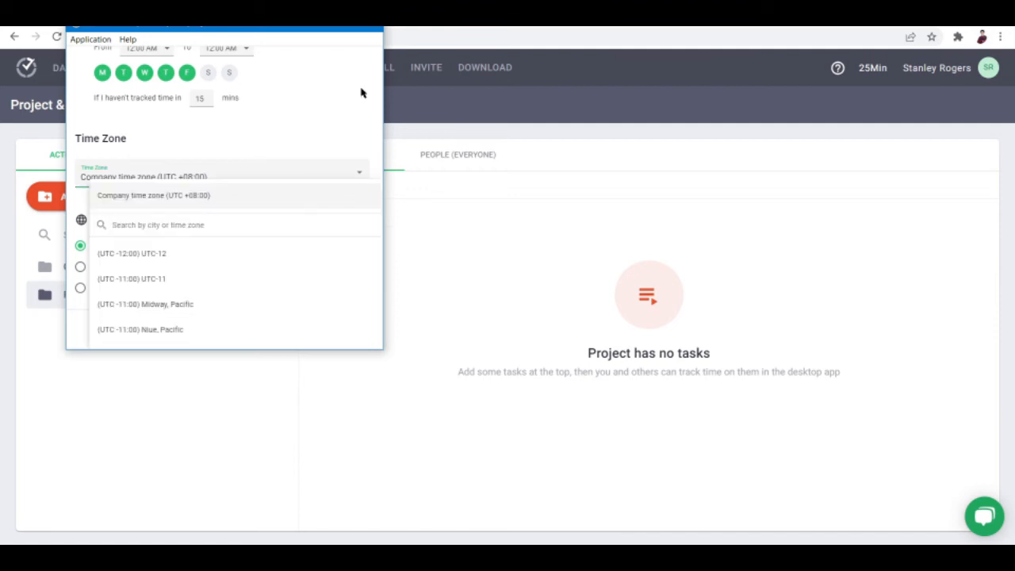
left_click(361, 93)
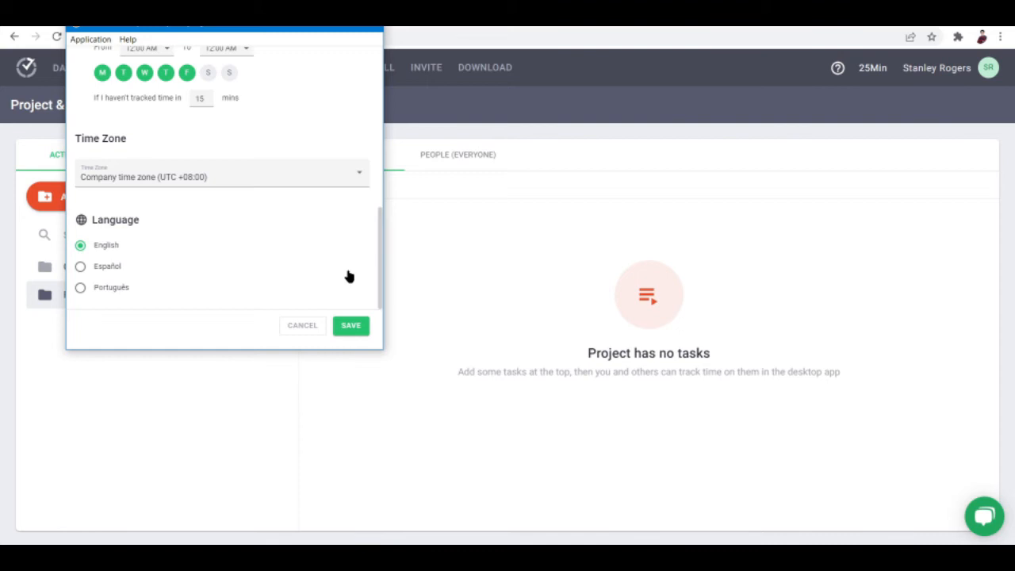
left_click(359, 323)
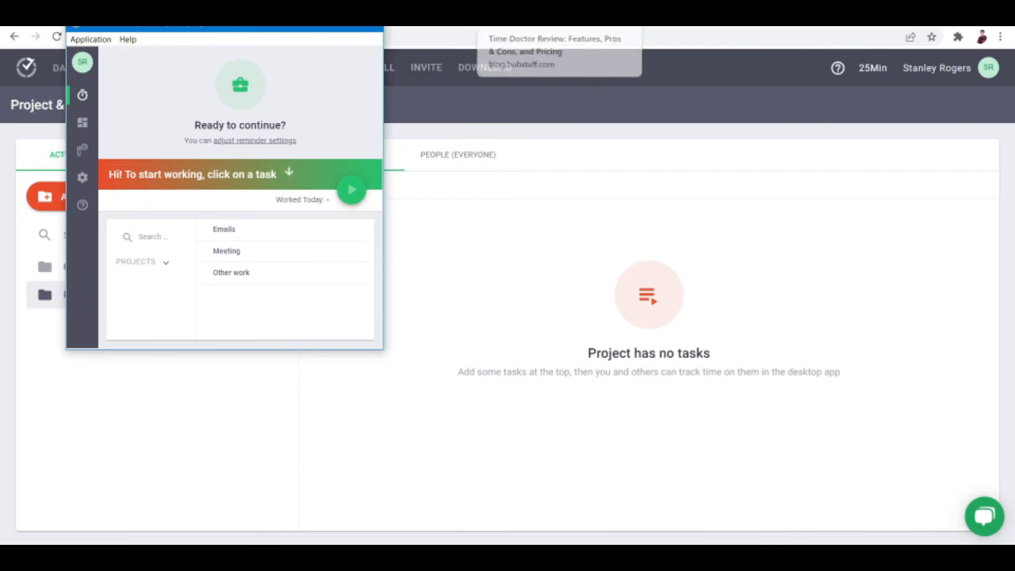
Switch back to the Hubstaff blog's Time Doctor review in the browser and view the beginning of the article
left_click(555, 14)
scroll(520, 287, "up", 4)
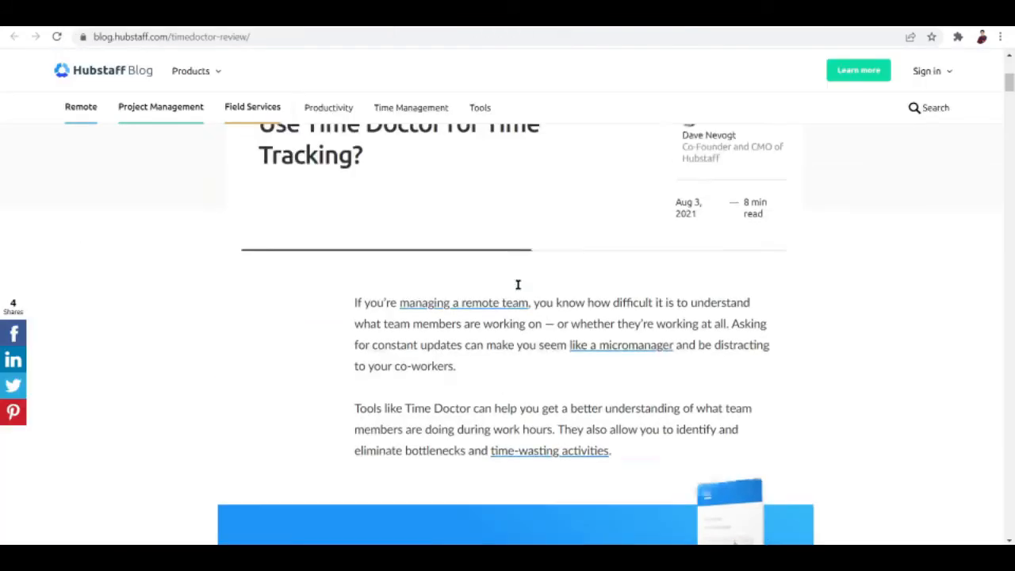
scroll(519, 290, "up", 2)
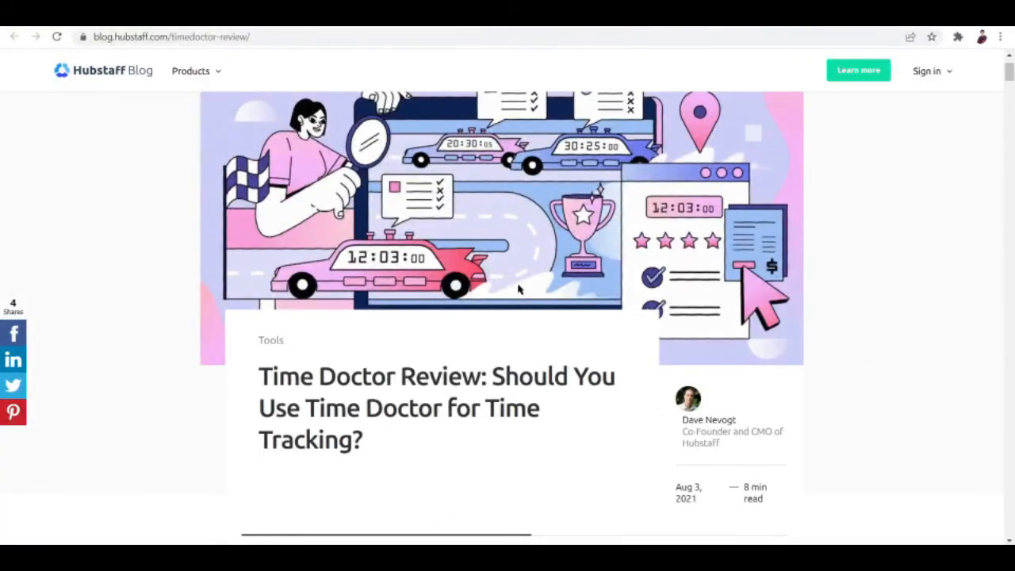
scroll(519, 290, "down", 1)
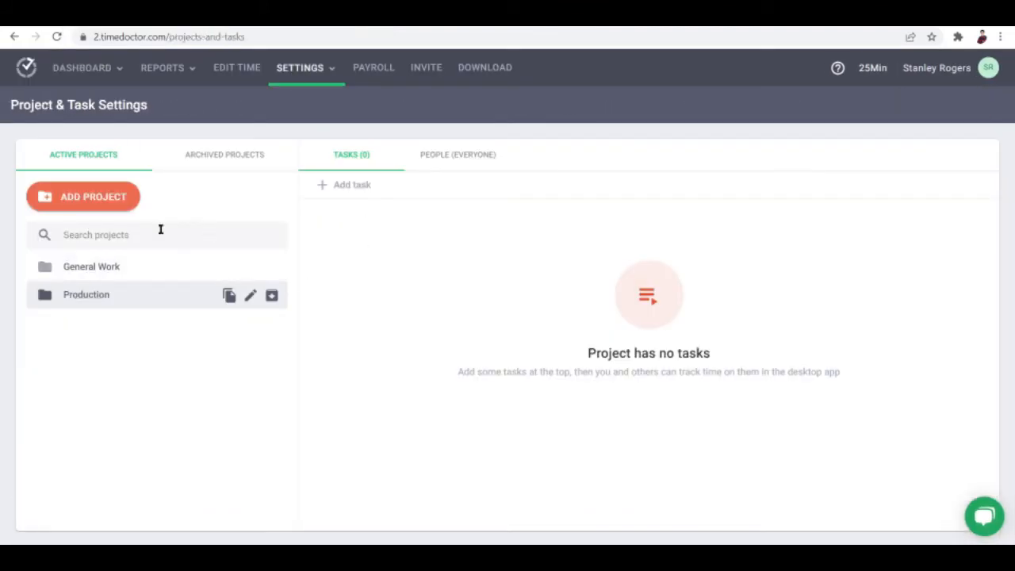
Review how tasks are added and edited in the Production and General Work projects, and the General Work access options
left_click(357, 187)
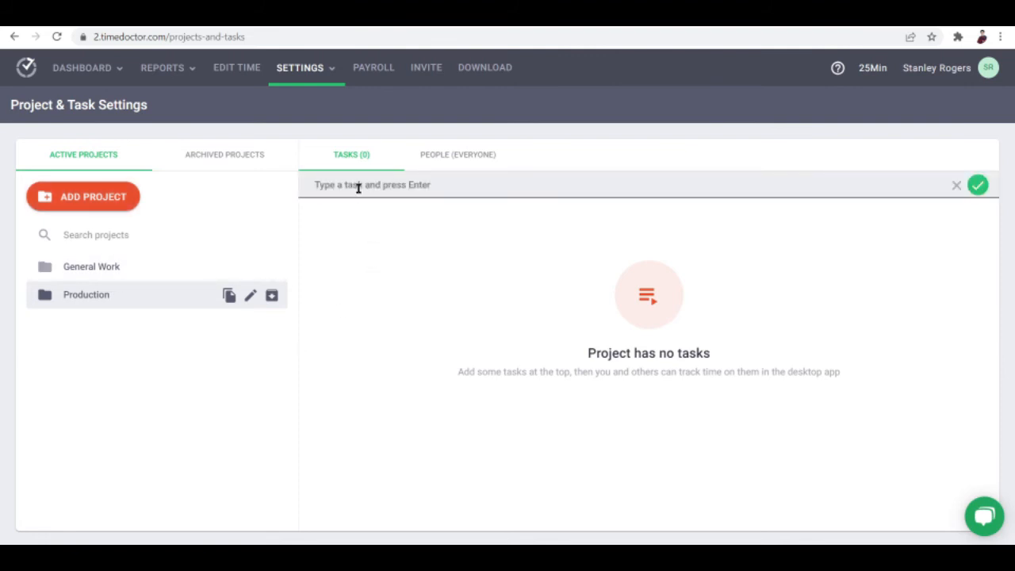
left_click(211, 267)
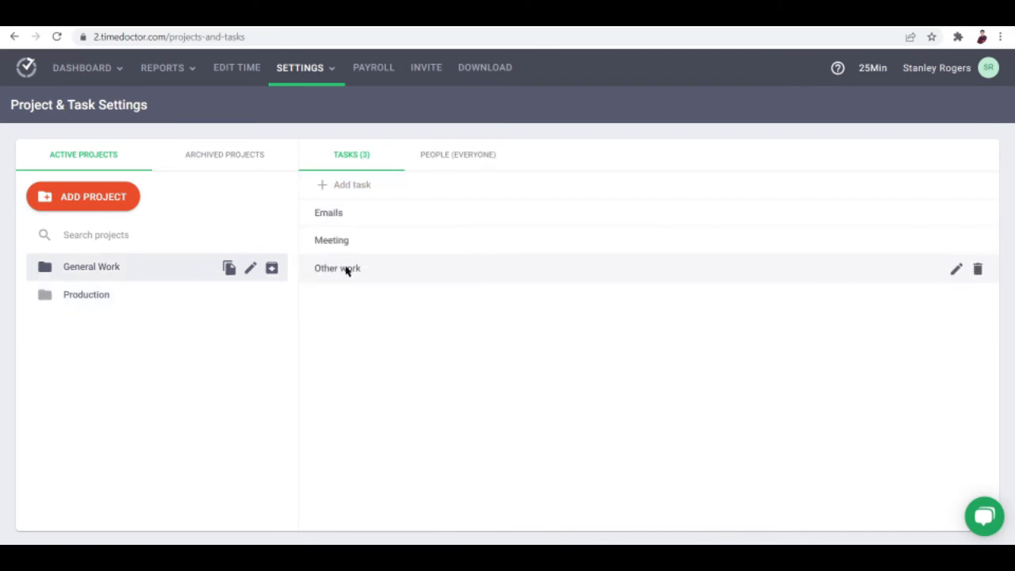
left_click(959, 213)
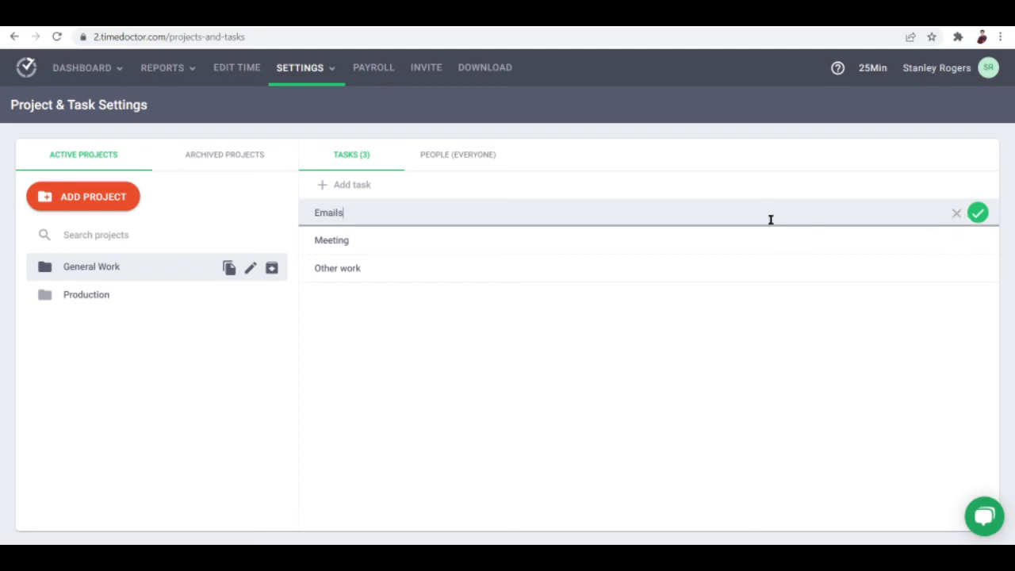
left_click(471, 158)
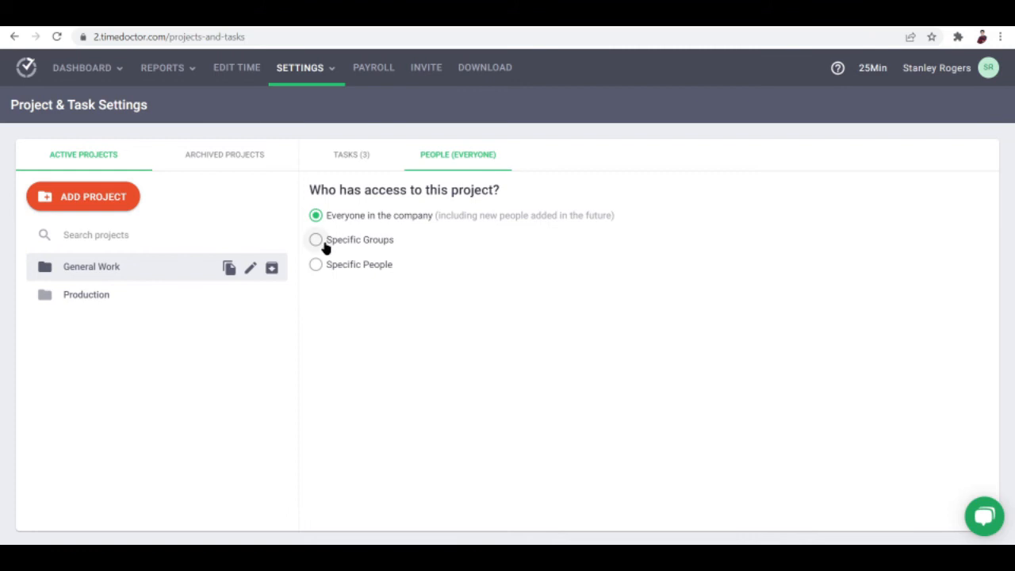
left_click(351, 155)
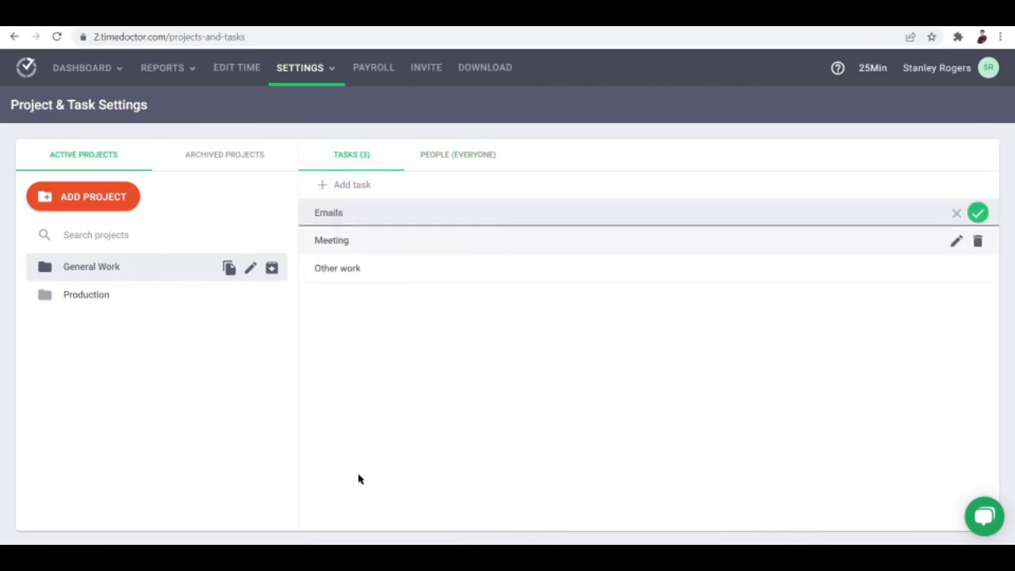
Check the task list in the Time Doctor desktop app, and return to the browser to open the user invitation page
left_click(555, 558)
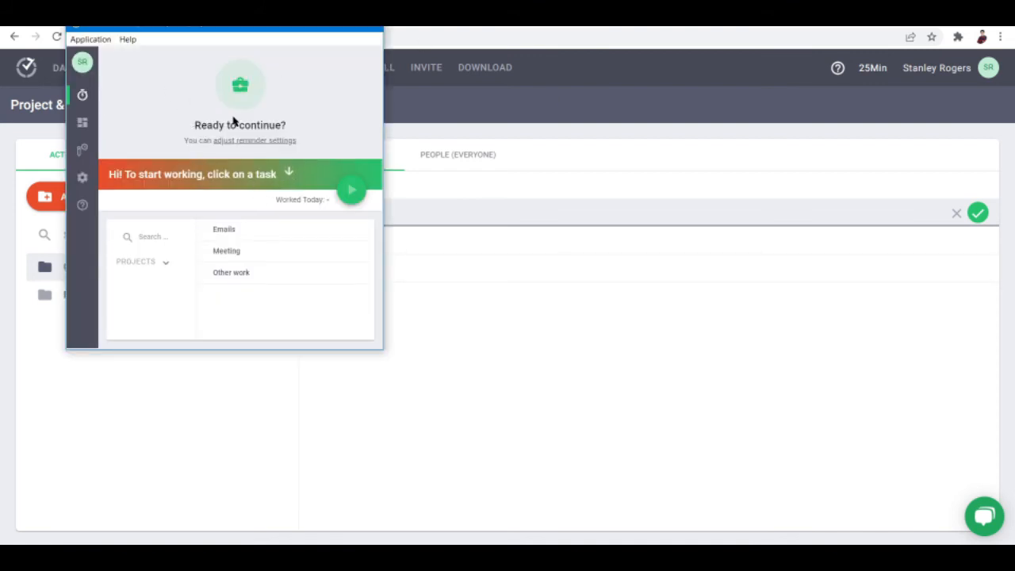
left_click(644, 75)
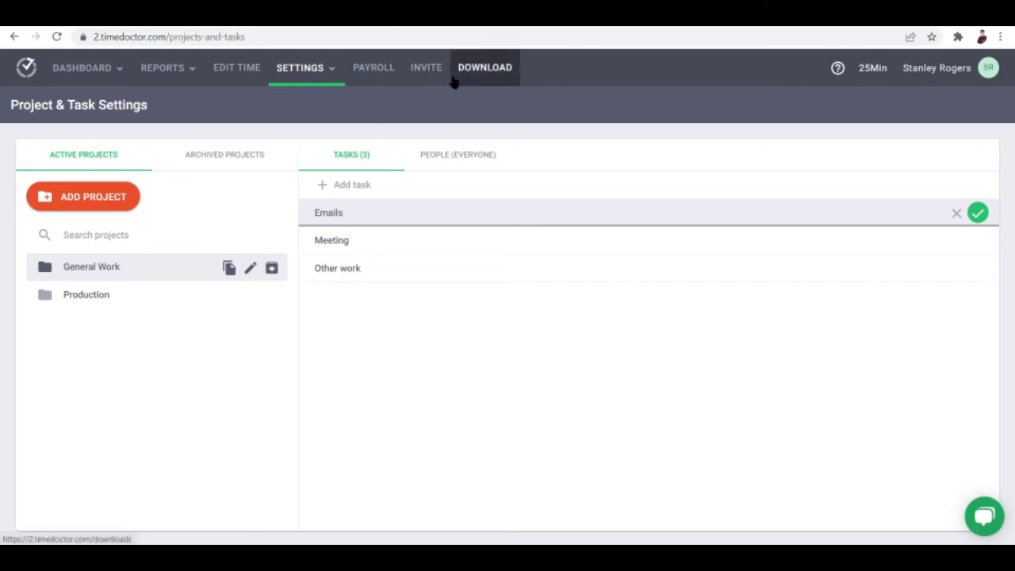
left_click(428, 70)
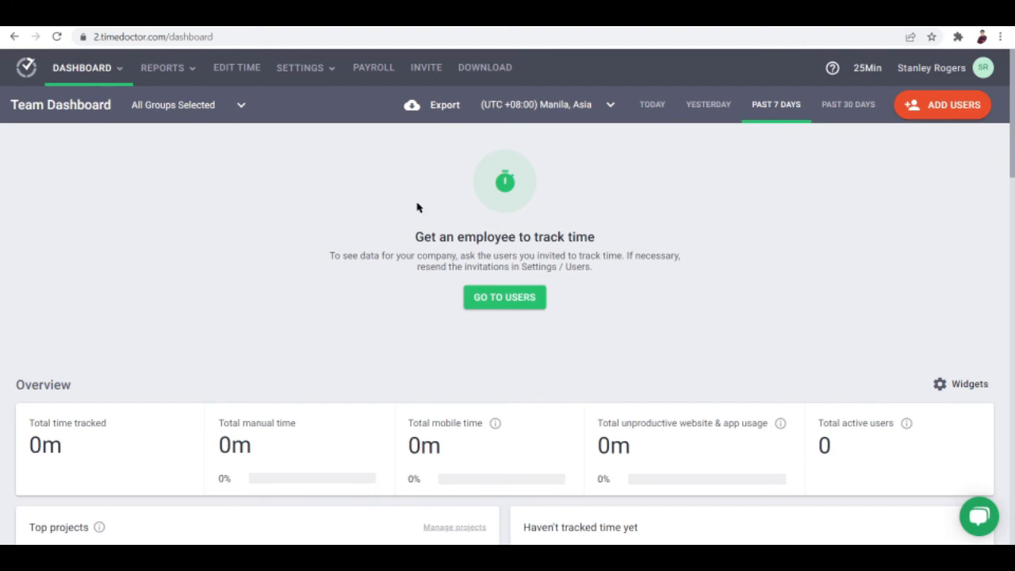
Switch from the team dashboard to the Time Doctor desktop app and move its window slightly lower
left_click(474, 557)
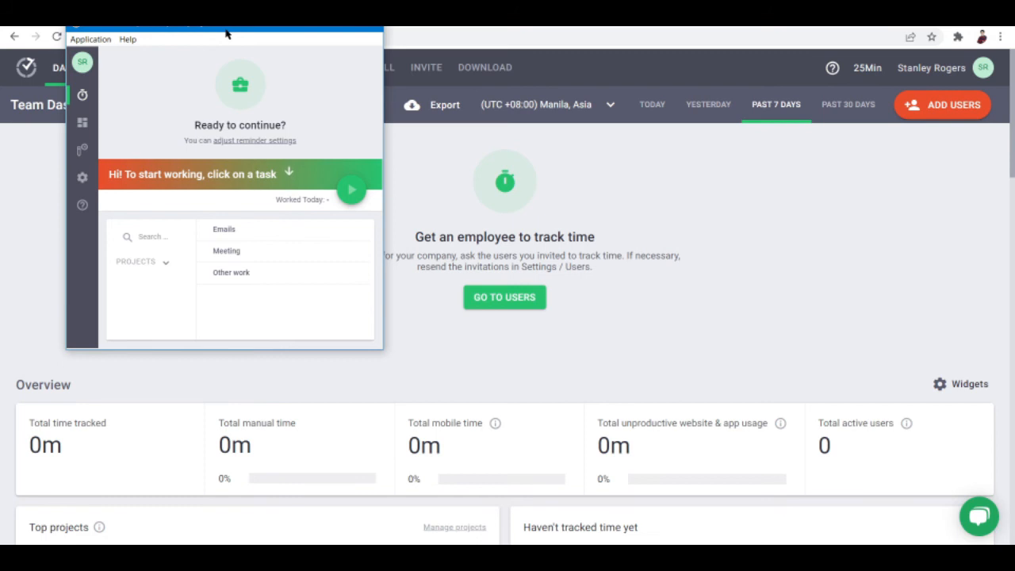
left_click_drag(233, 27, 216, 67)
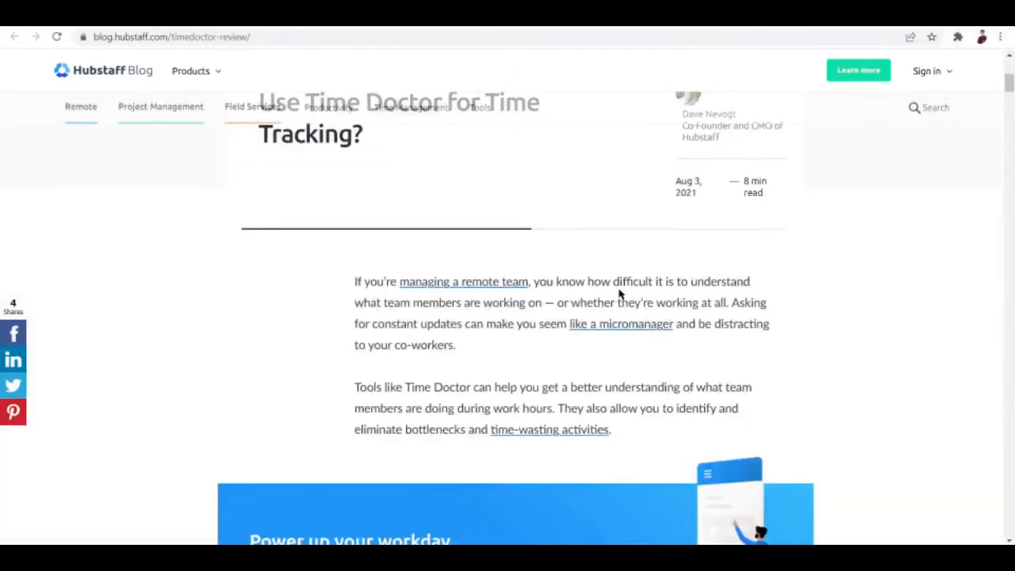
Read the Hubstaff blog's Time Doctor review as far as the sample timesheet, and examine its daily hours and pay summary
scroll(619, 293, "down", 5)
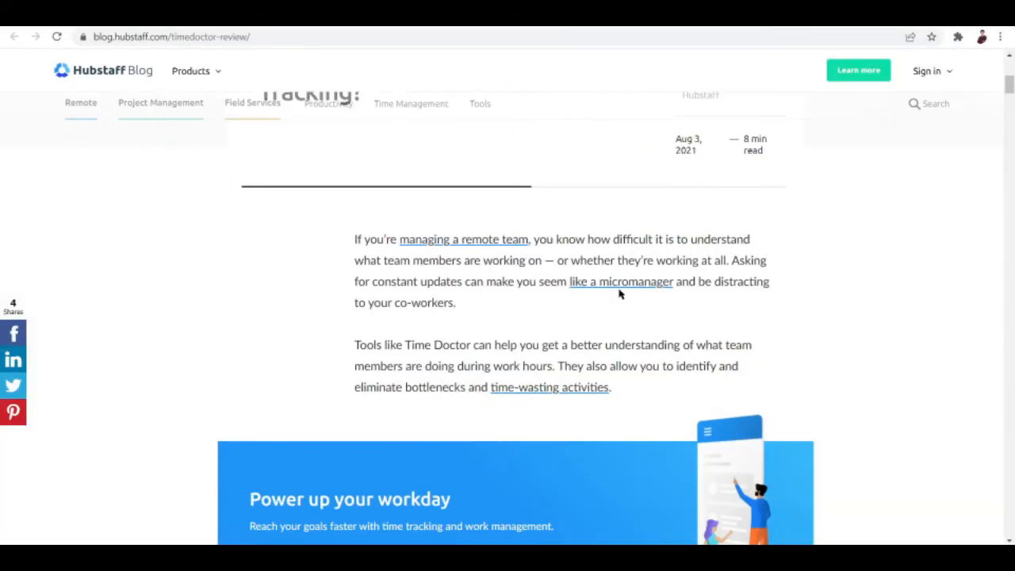
scroll(619, 293, "down", 10)
scroll(619, 289, "up", 3)
scroll(619, 290, "down", 6)
scroll(619, 290, "up", 4)
scroll(619, 290, "down", 4)
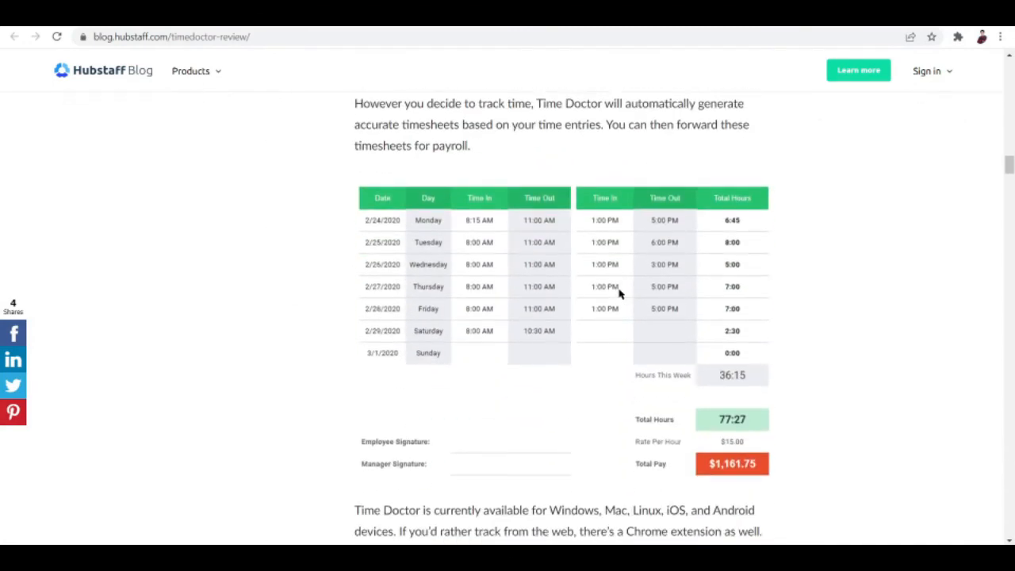
scroll(400, 212, "up", 3)
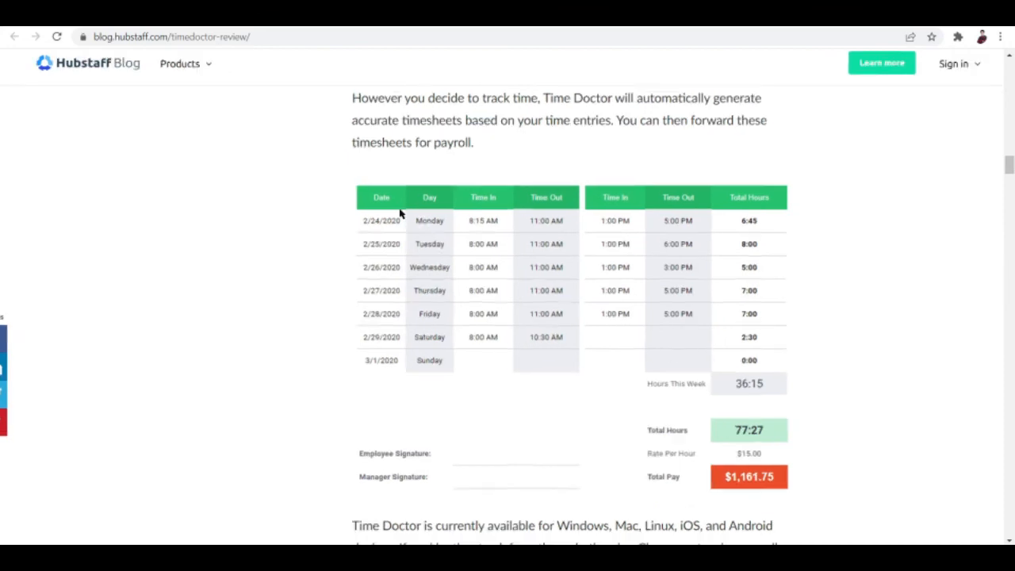
scroll(399, 213, "up", 2)
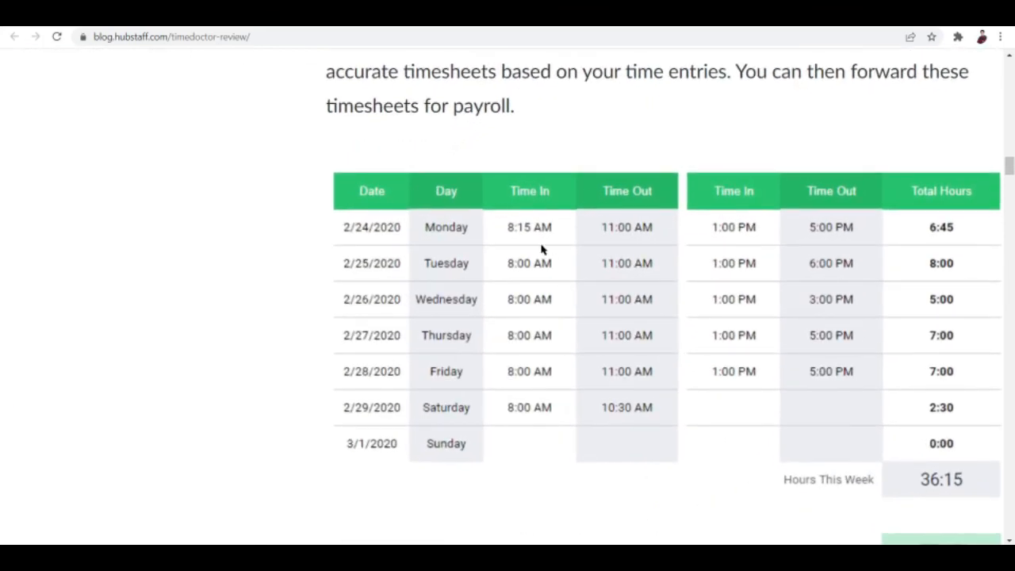
scroll(608, 235, "right", 2)
scroll(607, 235, "down", 8)
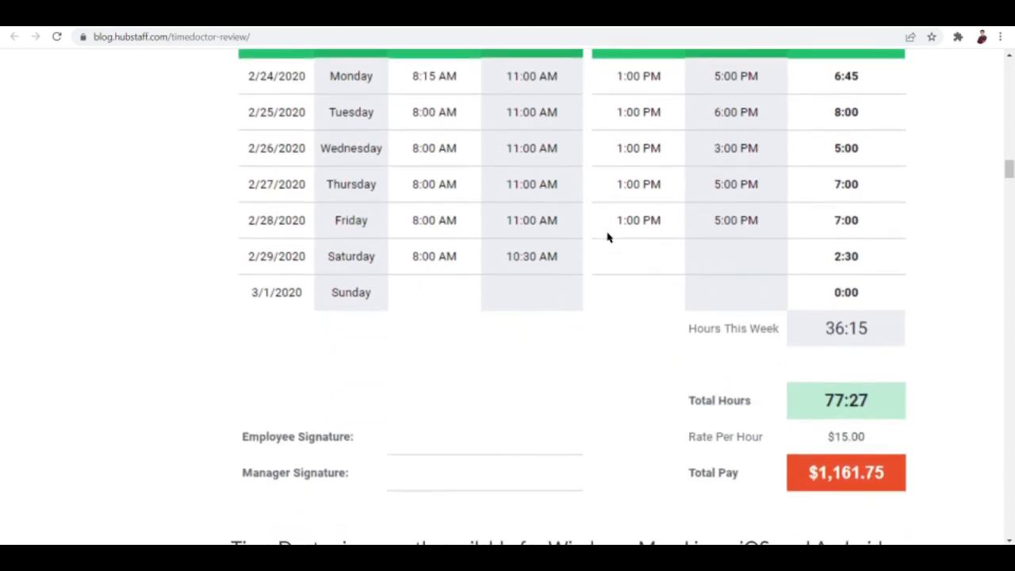
scroll(608, 235, "down", 4)
Go back to the review's pros and cons table, and examine the user reviews and suitable business types above it
scroll(608, 235, "up", 10)
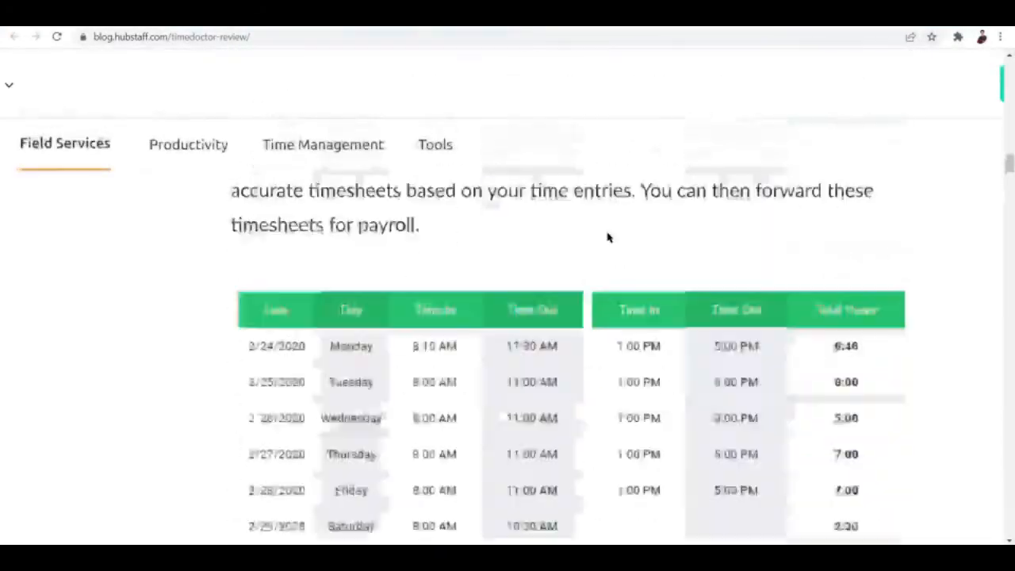
scroll(608, 235, "down", 2)
scroll(607, 235, "up", 8)
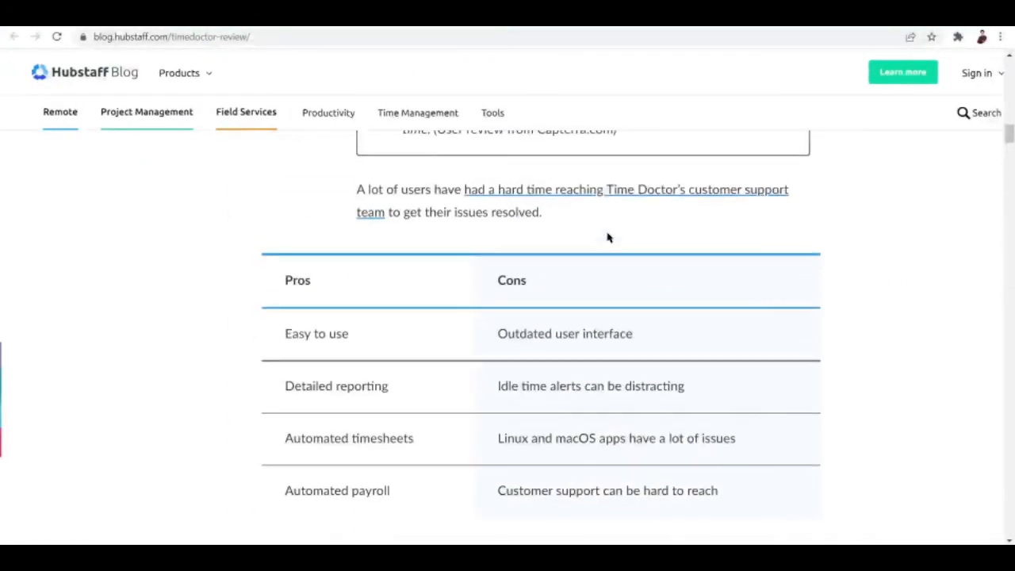
scroll(608, 234, "down", 2)
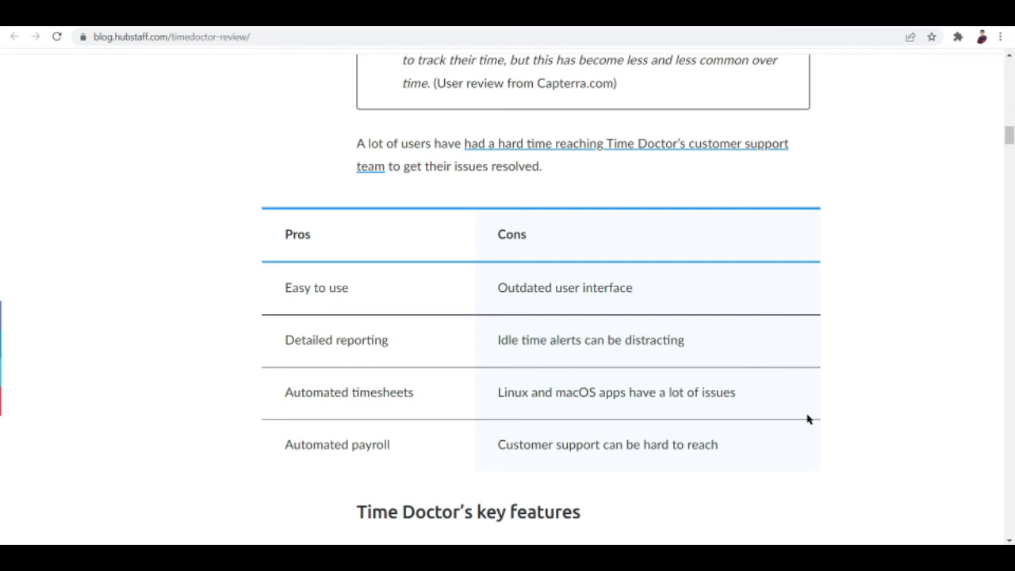
scroll(825, 476, "up", 6)
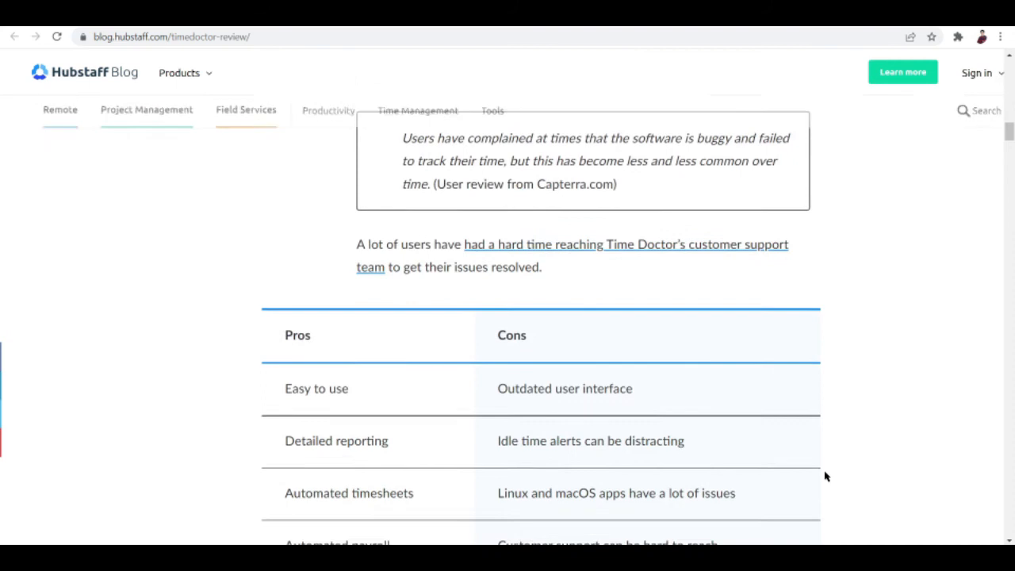
scroll(825, 476, "up", 1)
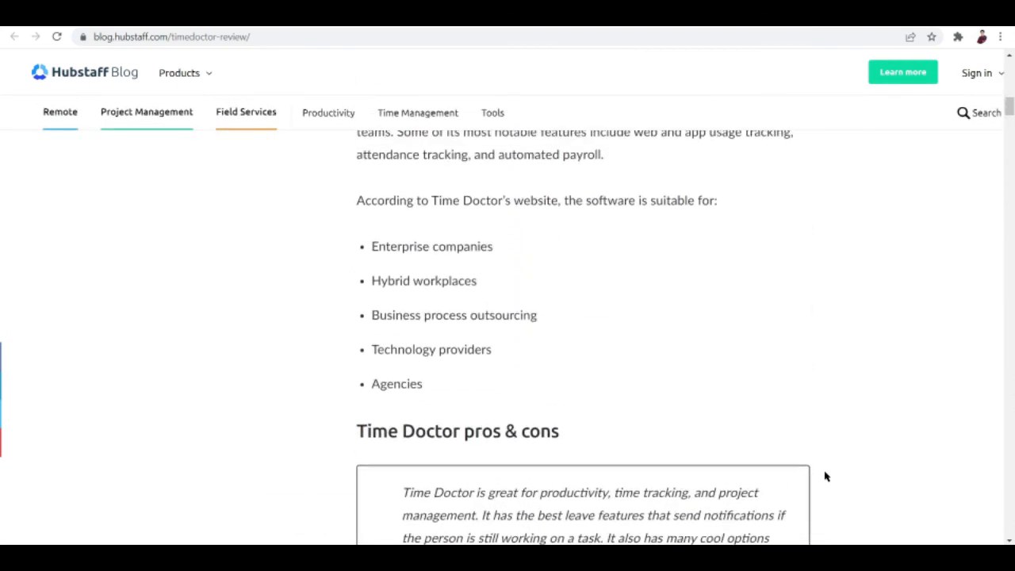